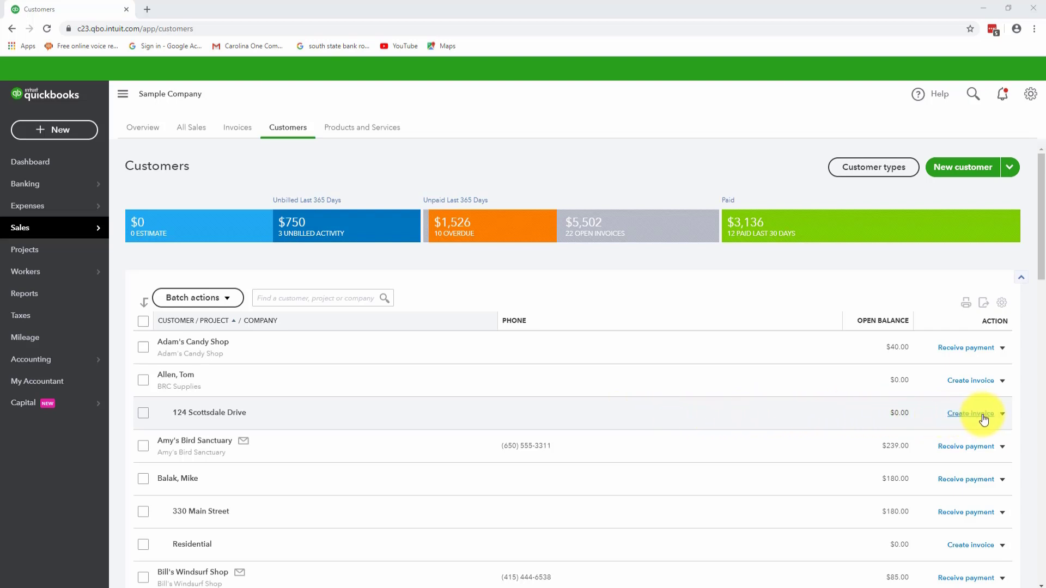
{"action": "left_click", "coordinate": [1003, 414]}
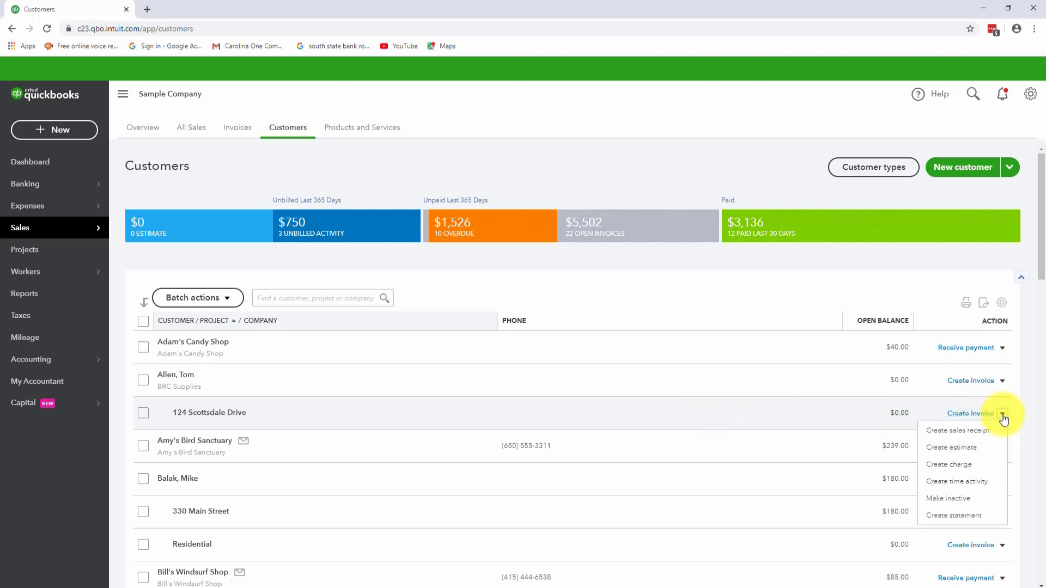
{"action": "left_click", "coordinate": [968, 433]}
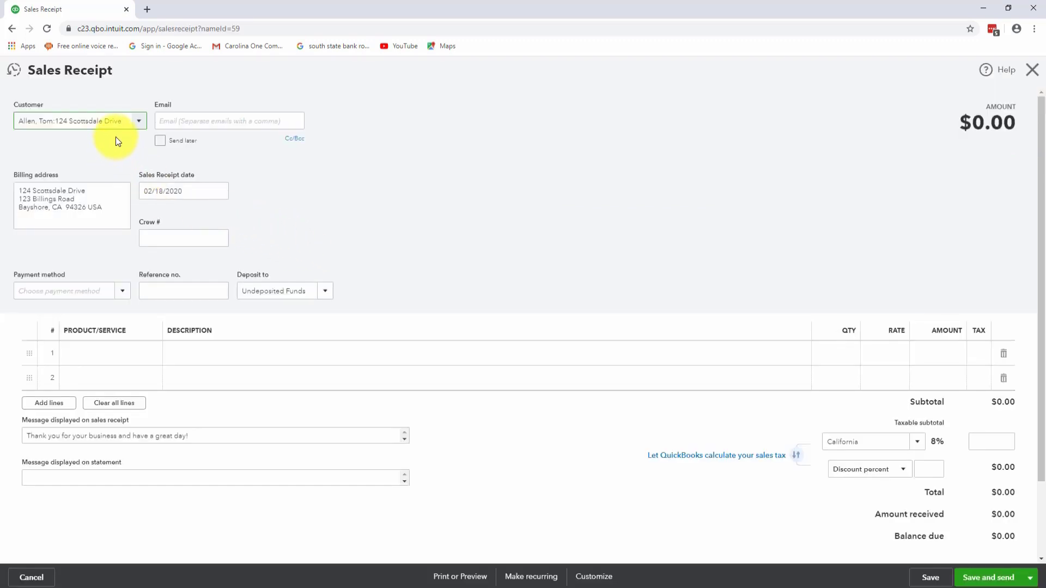
{"action": "left_click", "coordinate": [139, 122]}
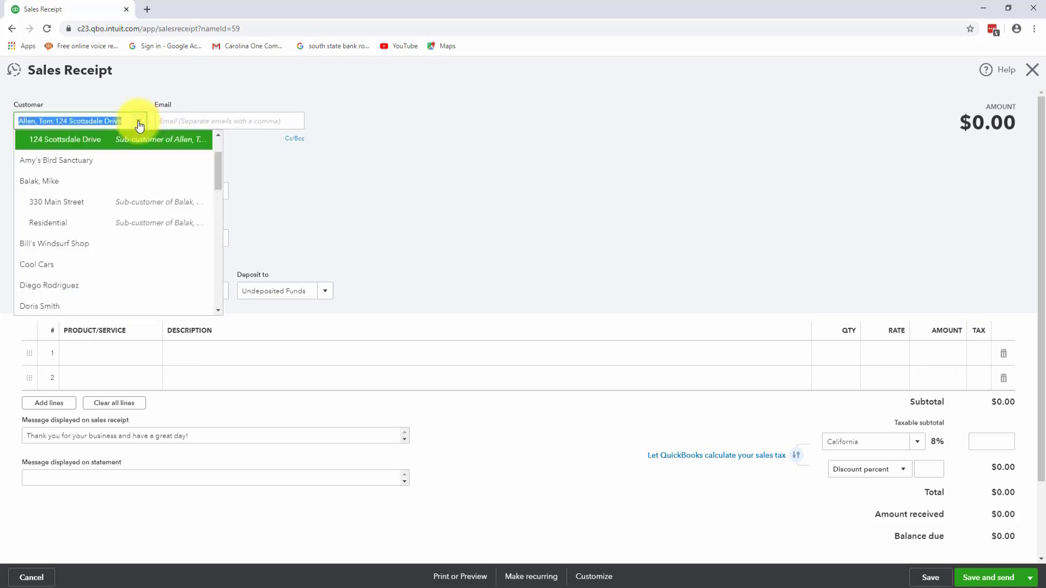
{"action": "left_click", "coordinate": [139, 123]}
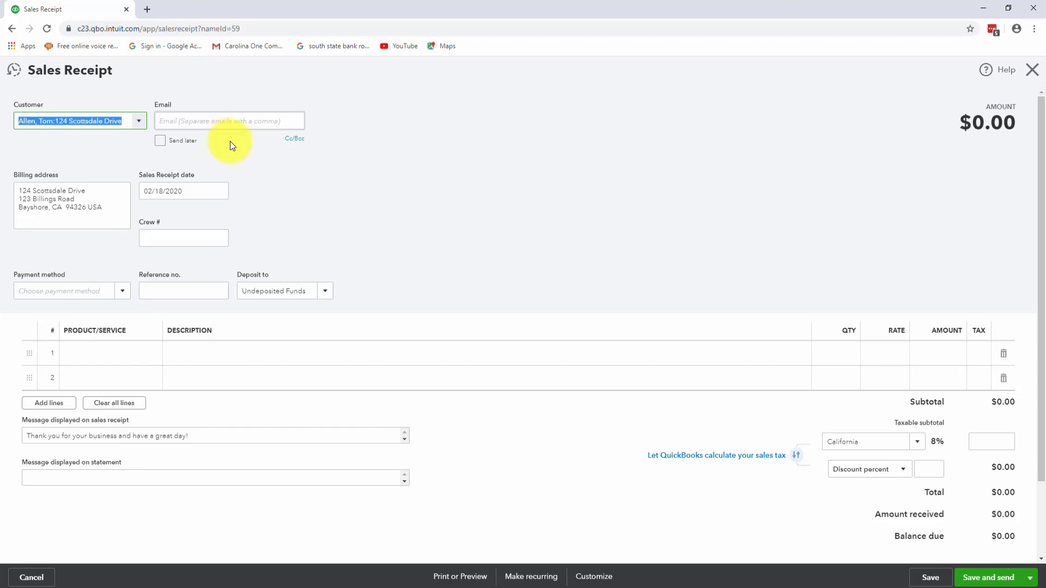
{"action": "left_click", "coordinate": [292, 142]}
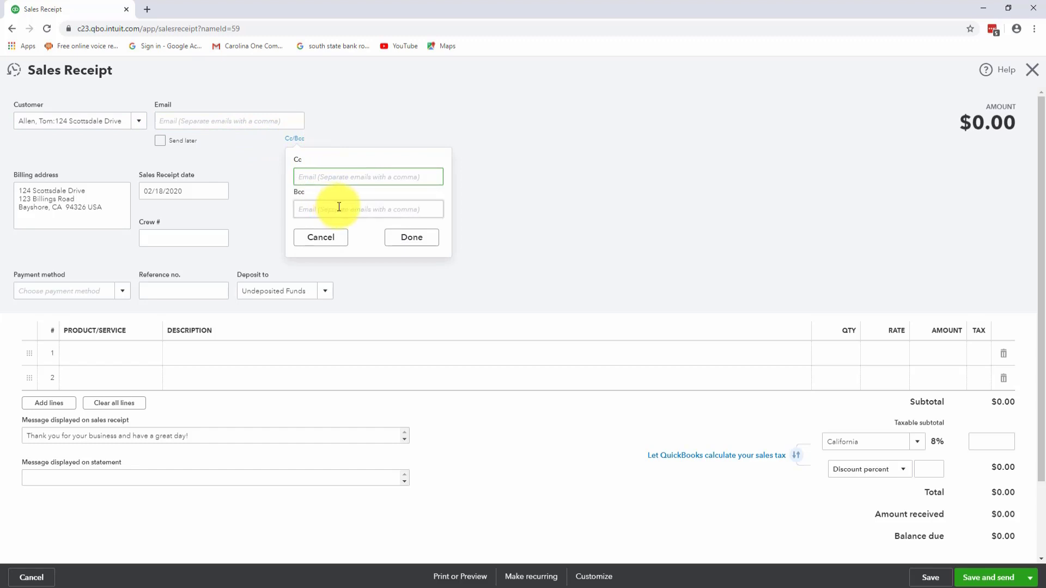
{"action": "left_click", "coordinate": [323, 239]}
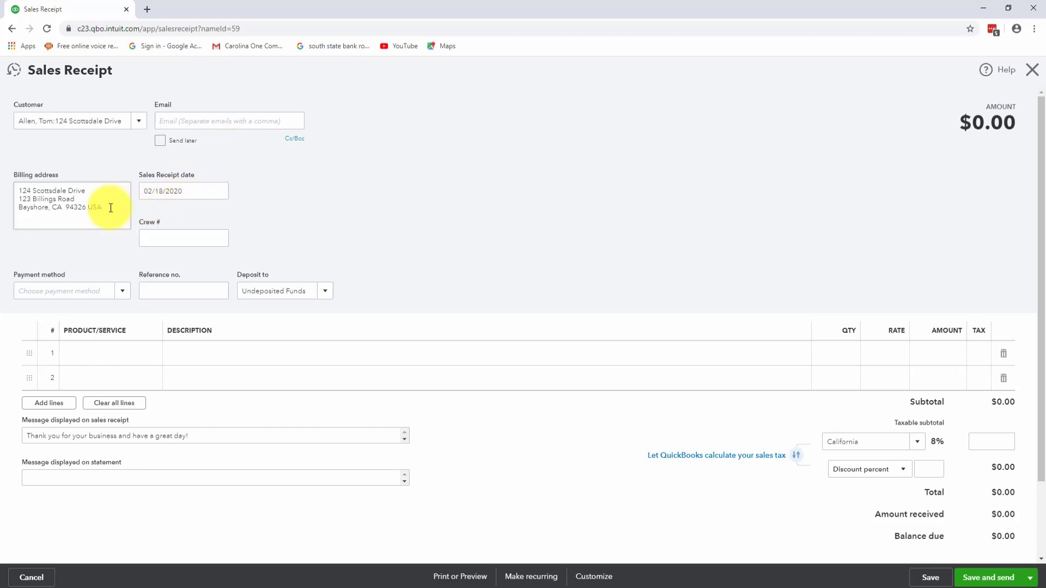
Pick February 12, 2020 from the calendar so the receipt date reads 02/12/2020.
{"action": "left_click", "coordinate": [220, 190]}
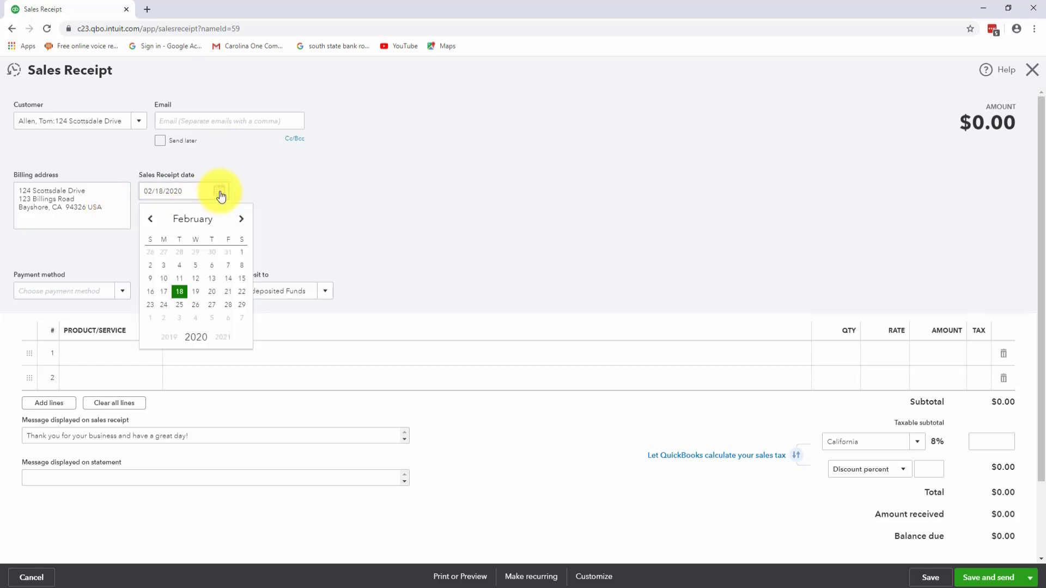
{"action": "left_click", "coordinate": [196, 279]}
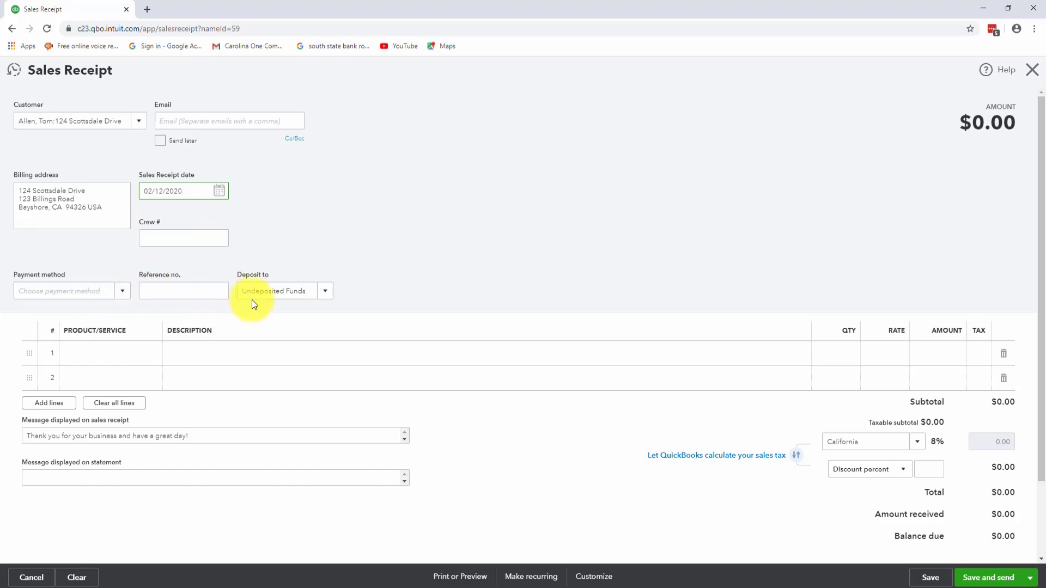
Choose Rocks as line 1's product, keeping the Garden Rocks description.
{"action": "left_click", "coordinate": [123, 358]}
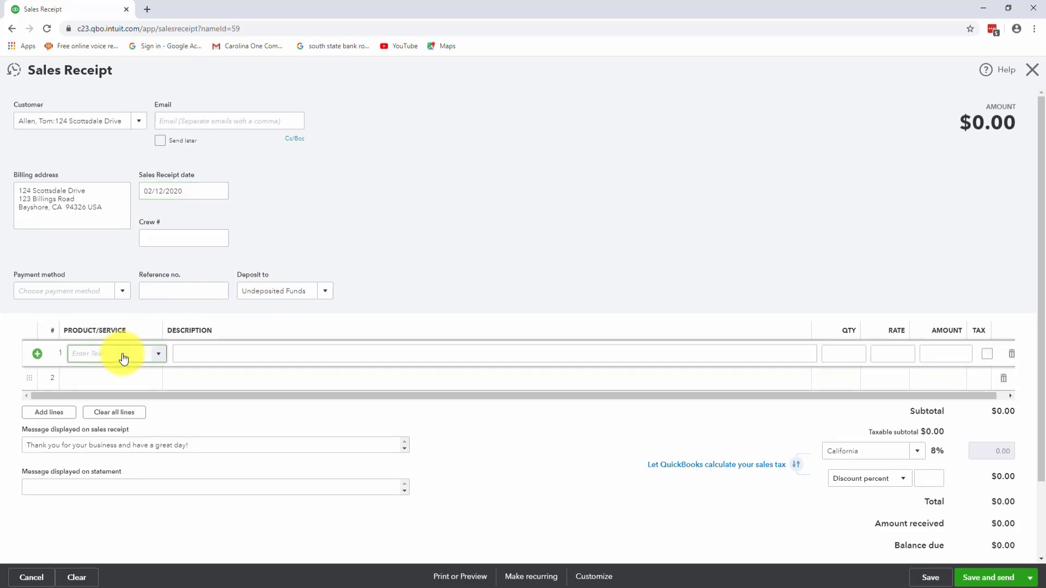
{"action": "left_click", "coordinate": [158, 358]}
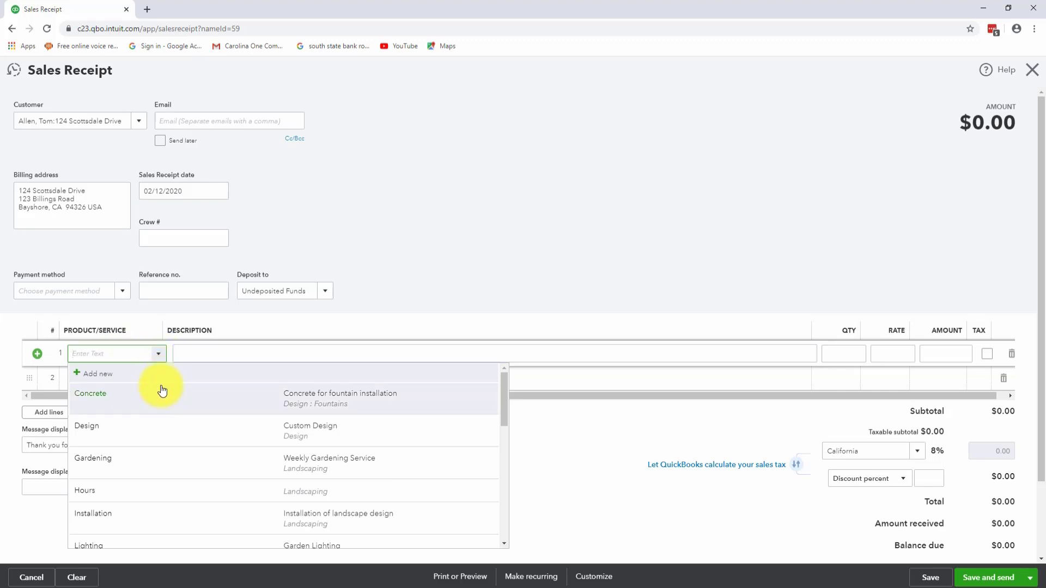
{"action": "scroll", "coordinate": [159, 408], "scroll_direction": "down", "scroll_amount": 2}
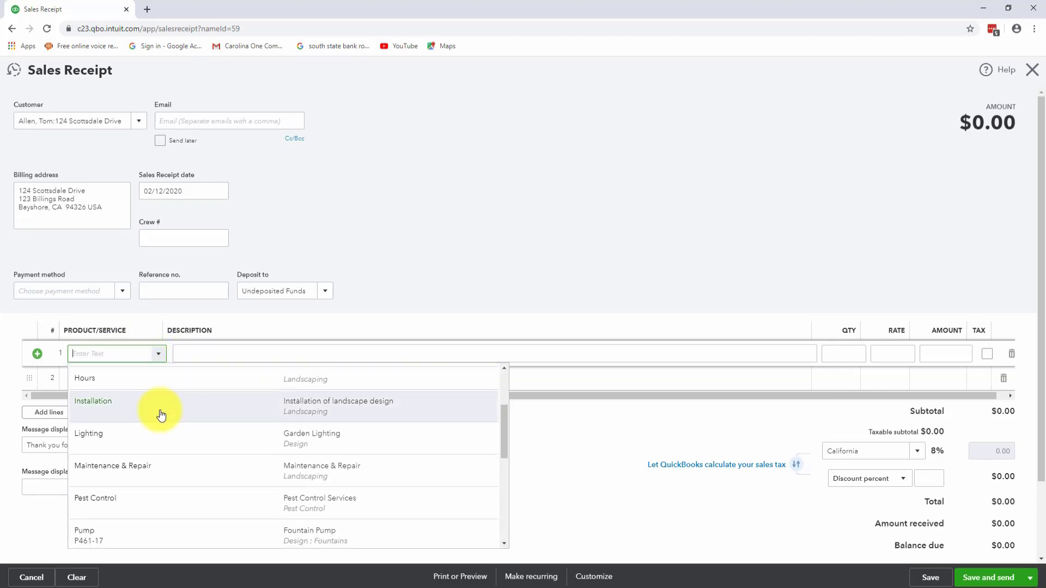
{"action": "scroll", "coordinate": [161, 414], "scroll_direction": "down", "scroll_amount": 1}
{"action": "scroll", "coordinate": [161, 415], "scroll_direction": "down", "scroll_amount": 2}
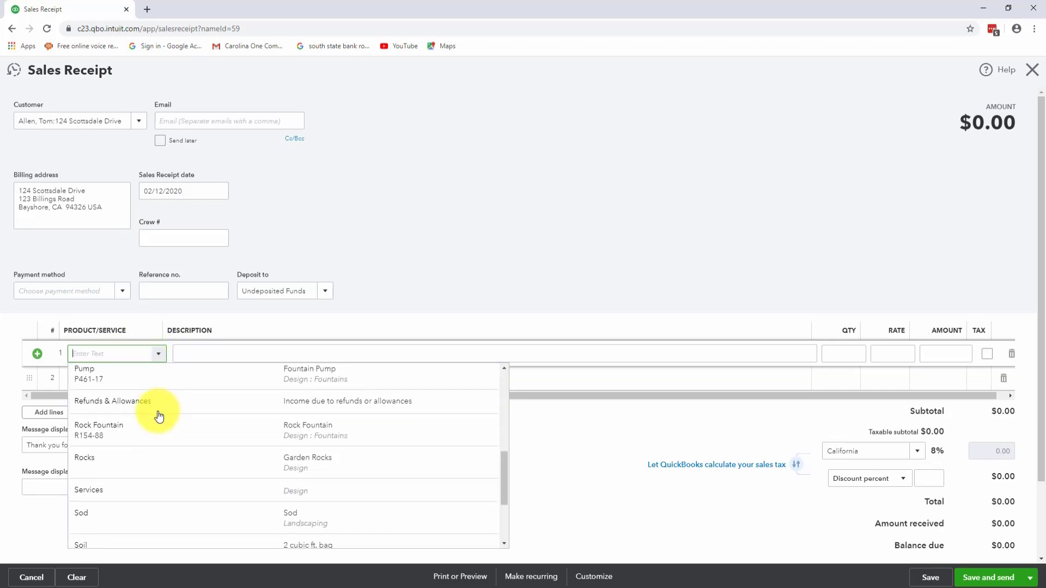
{"action": "left_click", "coordinate": [112, 466]}
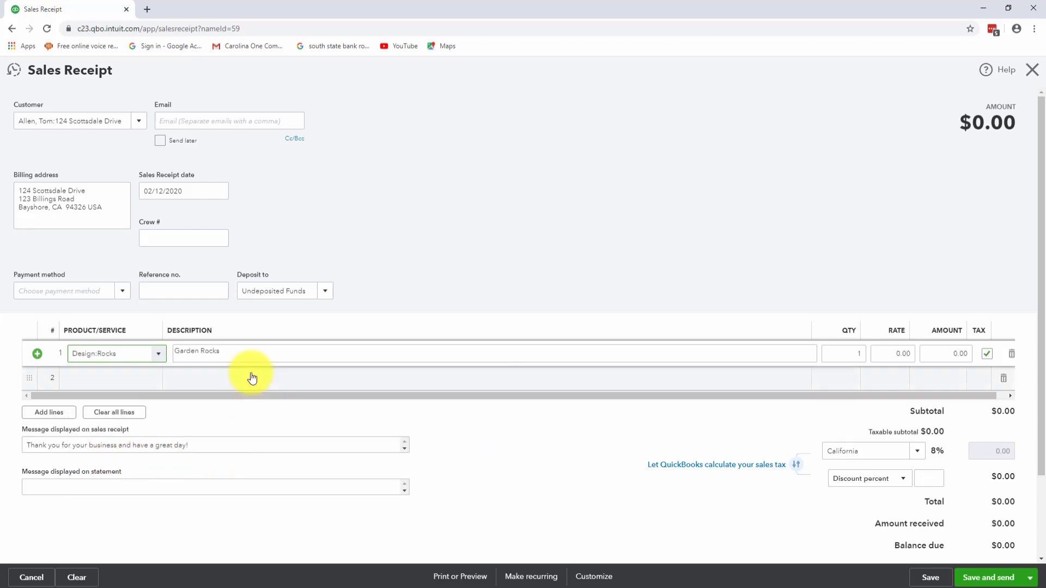
{"action": "left_click", "coordinate": [259, 356]}
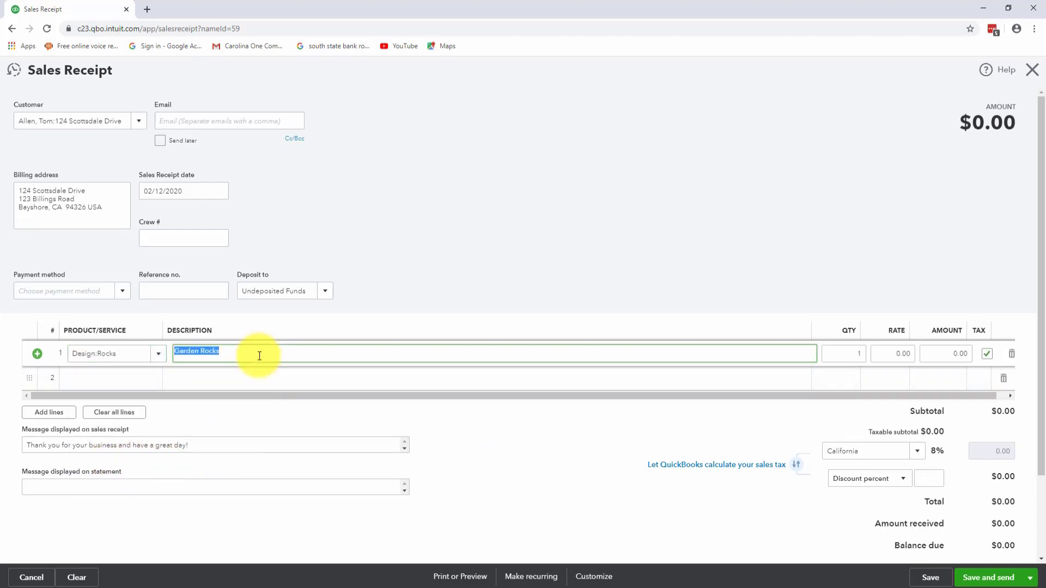
{"action": "left_click", "coordinate": [260, 355]}
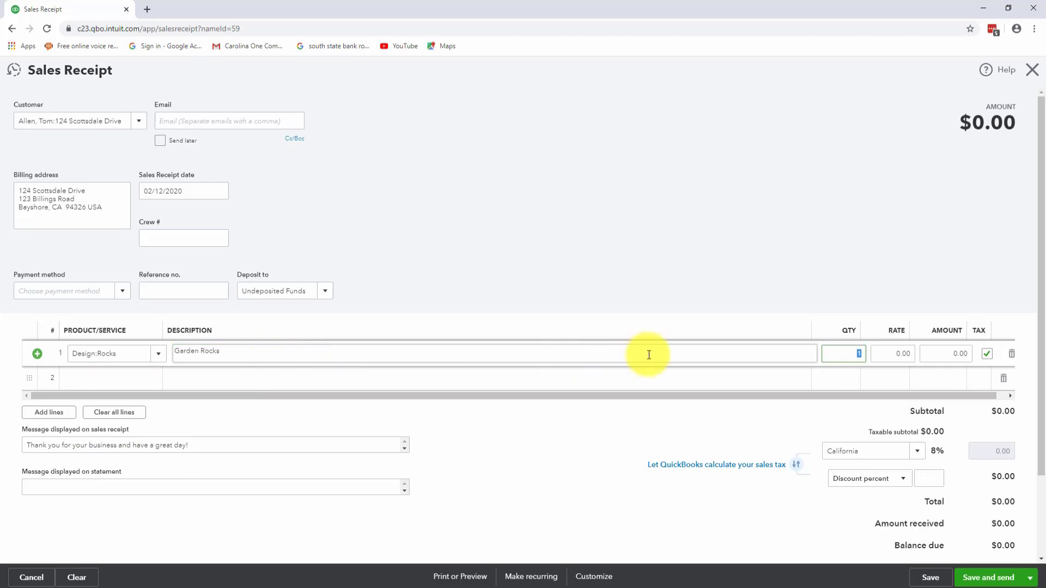
Enter quantity 3 and rate 25.00 on line 1 for a 75.00 amount.
{"action": "left_click", "coordinate": [845, 356]}
{"action": "type", "text": "3"}
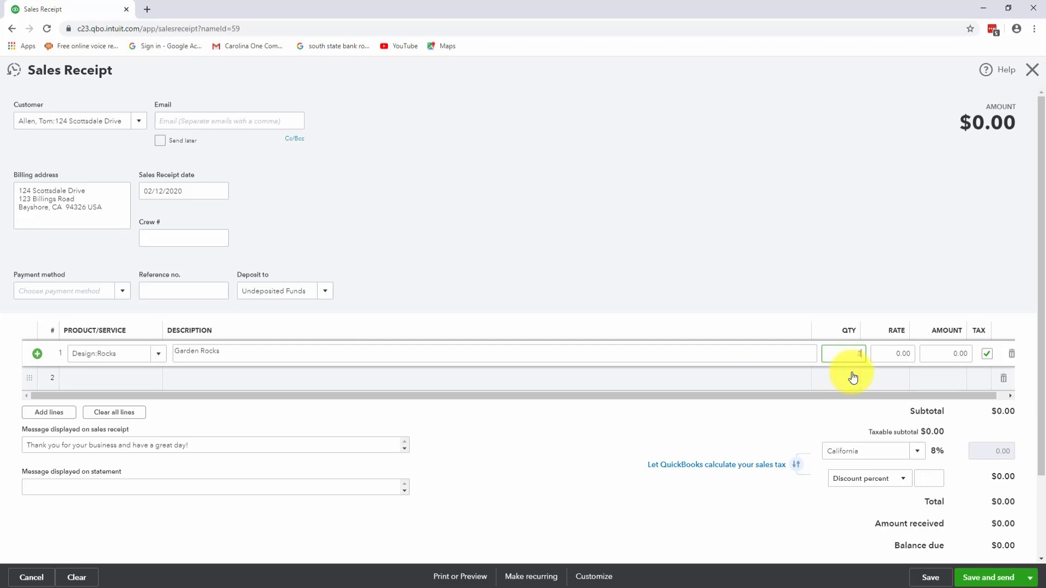
{"action": "key", "text": "Tab"}
{"action": "type", "text": "25.00"}
{"action": "key", "text": "Tab"}
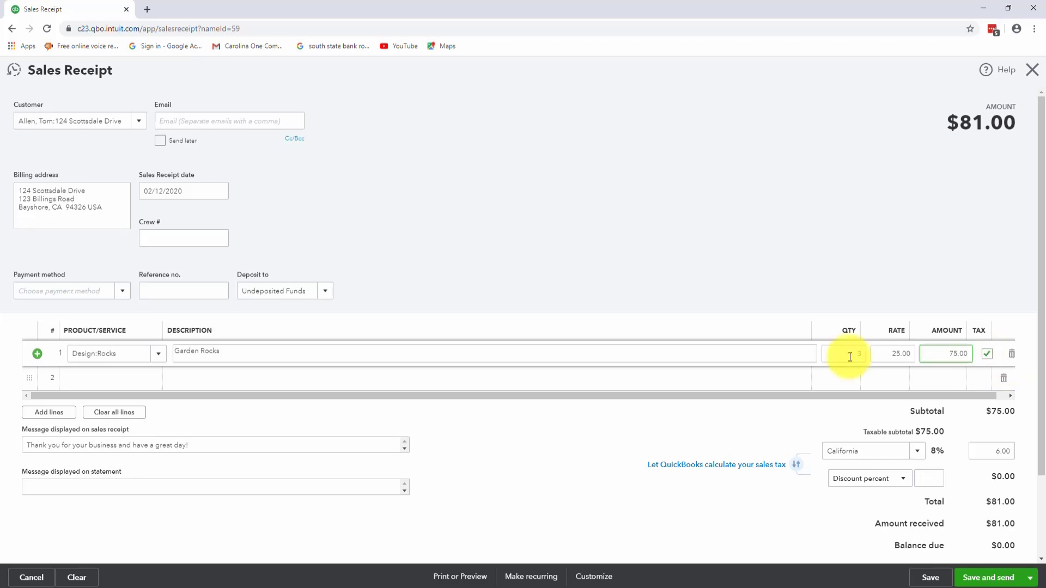
Start line 2 with the Services product and description 'Design Services'.
{"action": "left_click", "coordinate": [125, 390]}
{"action": "left_click", "coordinate": [127, 386]}
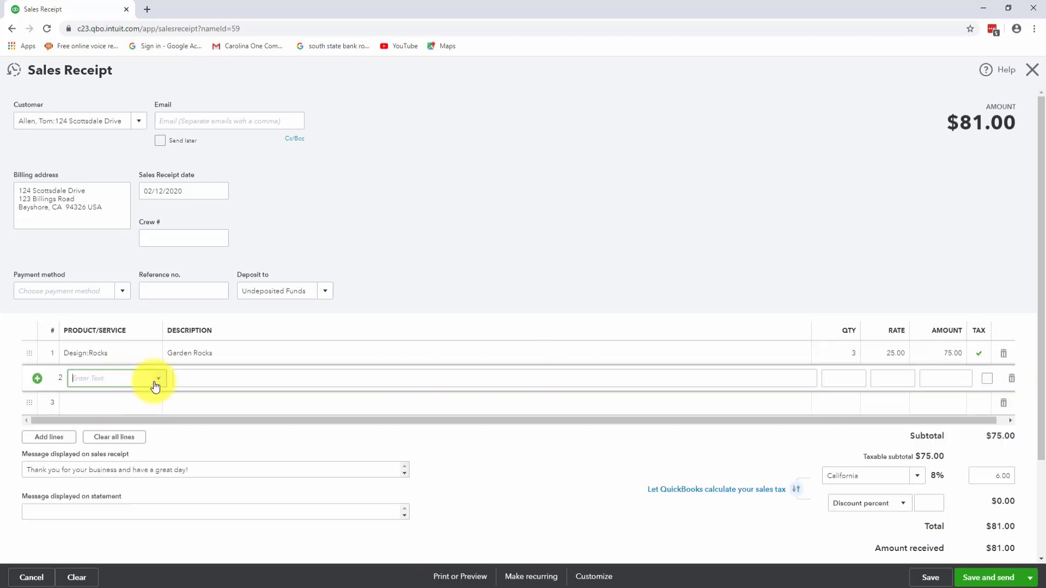
{"action": "left_click", "coordinate": [155, 380]}
{"action": "scroll", "coordinate": [178, 456], "scroll_direction": "down", "scroll_amount": 2}
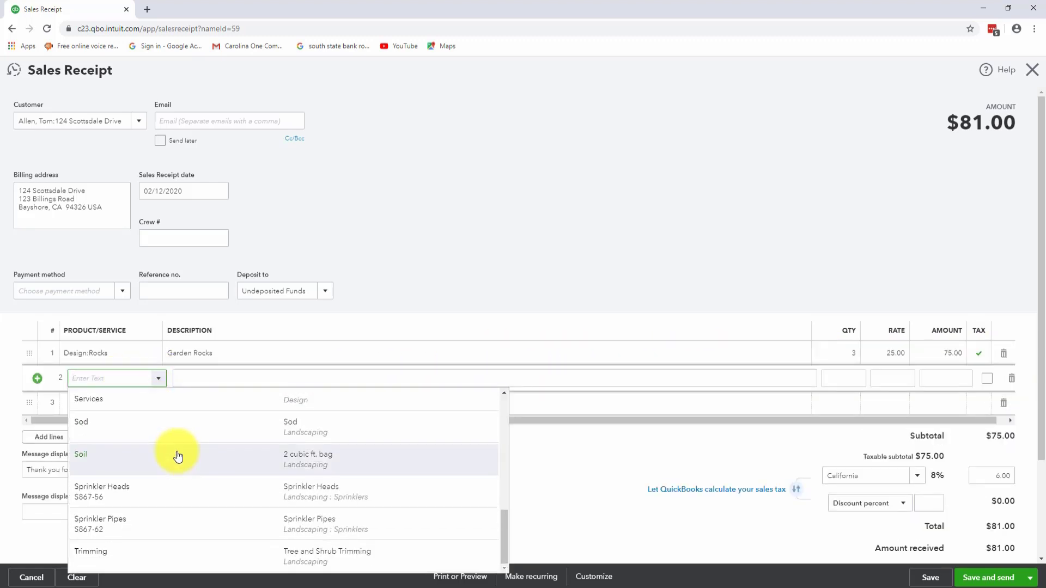
{"action": "scroll", "coordinate": [175, 455], "scroll_direction": "up", "scroll_amount": 1}
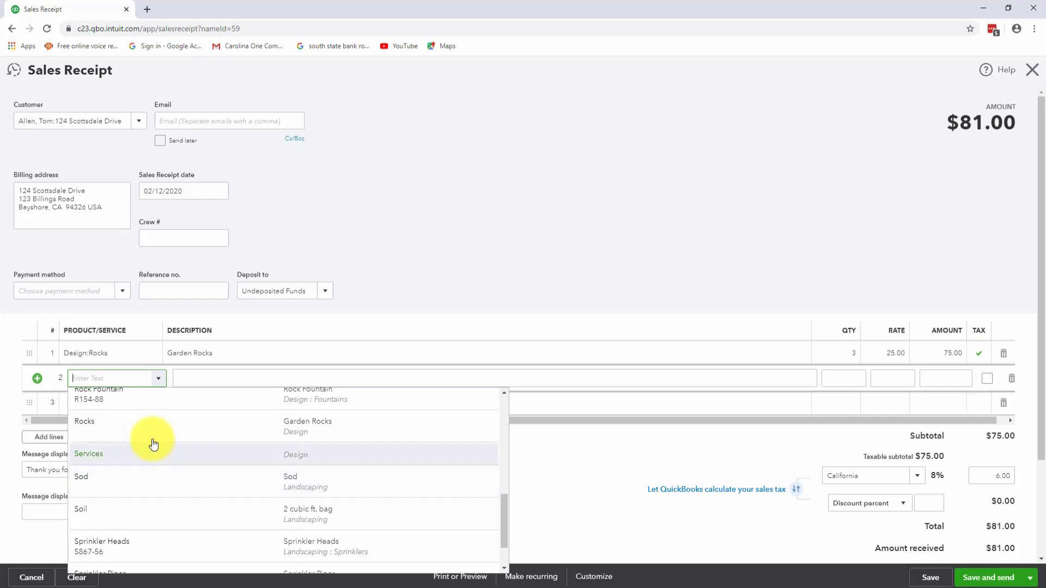
{"action": "left_click", "coordinate": [180, 455]}
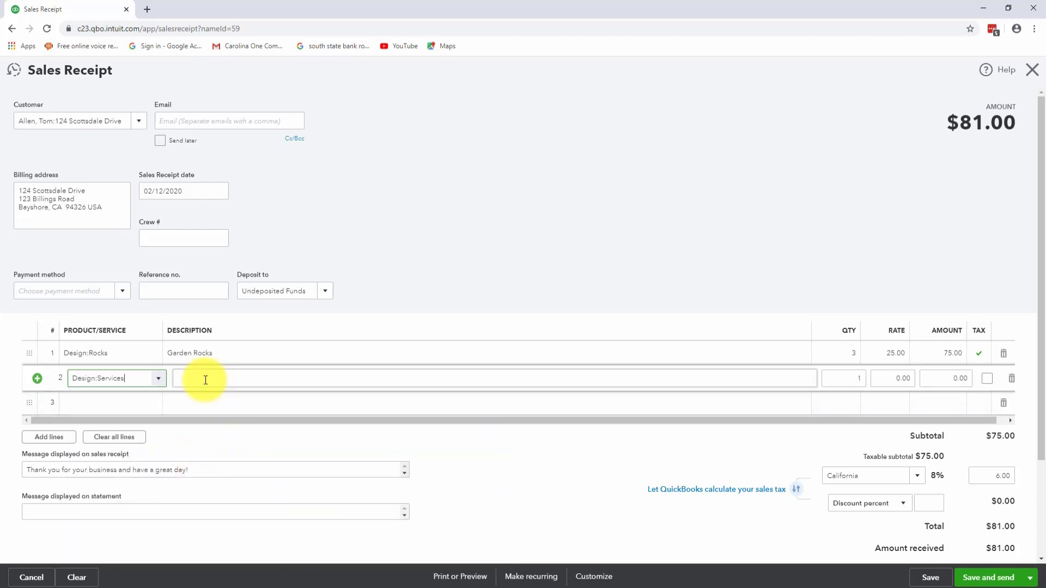
{"action": "type", "text": "D"}
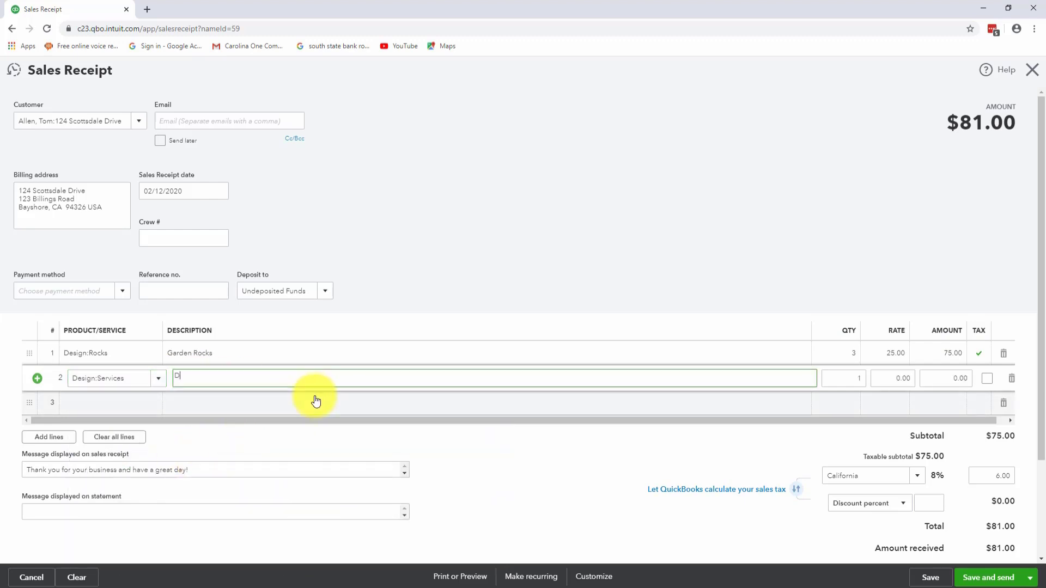
{"action": "type", "text": "esign Services"}
Set line 2's rate to 100.00 at quantity 1, leaving it non-taxable.
{"action": "key", "text": "Tab"}
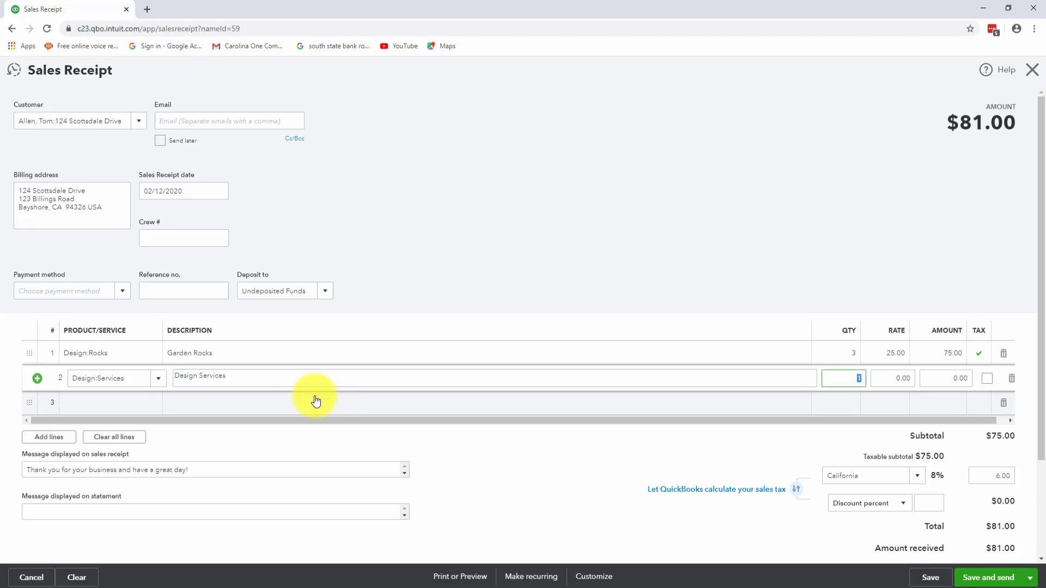
{"action": "key", "text": "Tab"}
{"action": "type", "text": "100.0"}
{"action": "key", "text": "Tab"}
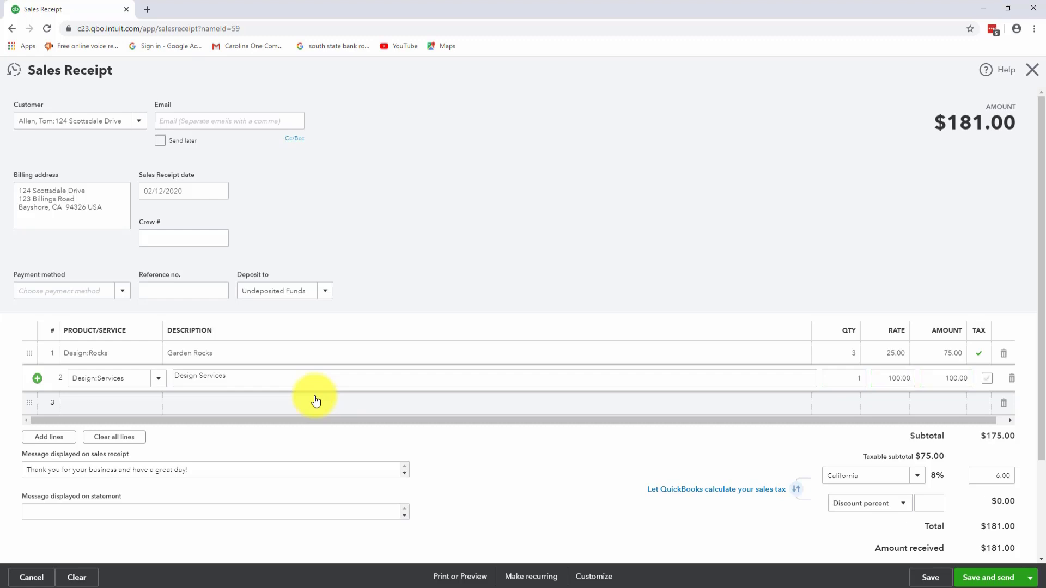
{"action": "key", "text": "Tab"}
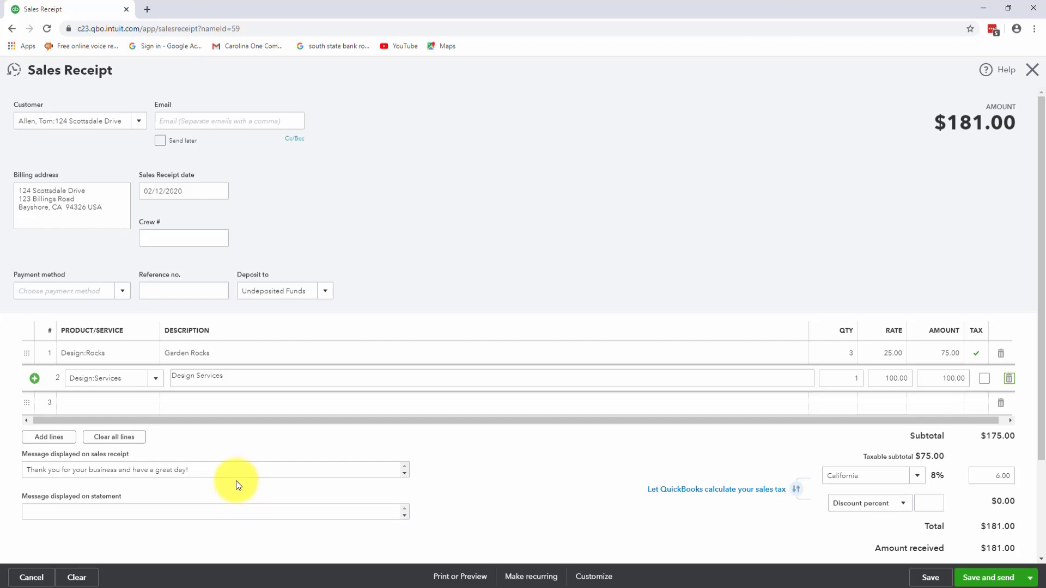
{"action": "left_click", "coordinate": [75, 511]}
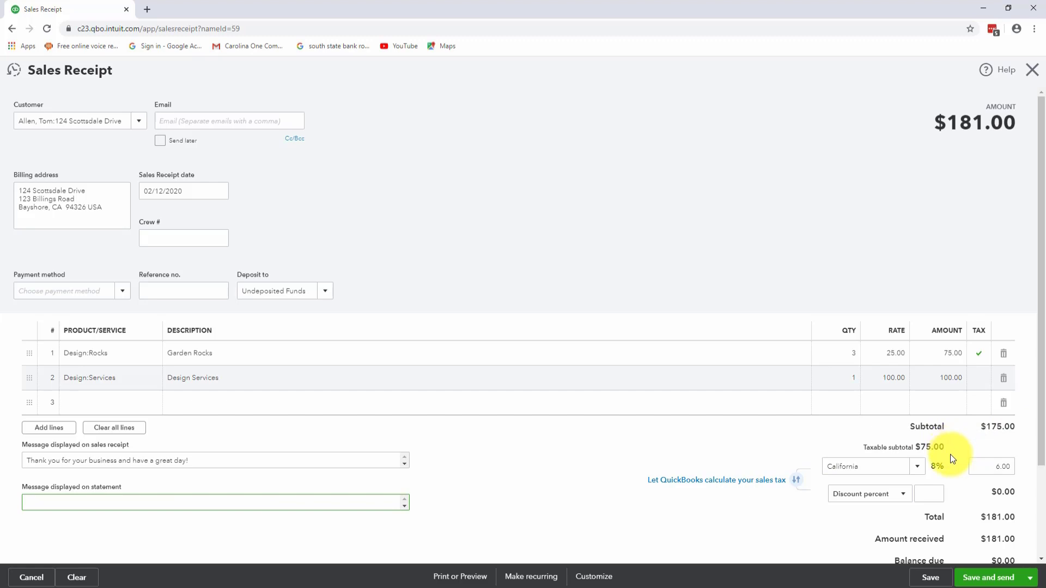
{"action": "left_click", "coordinate": [918, 467]}
{"action": "left_click", "coordinate": [918, 468]}
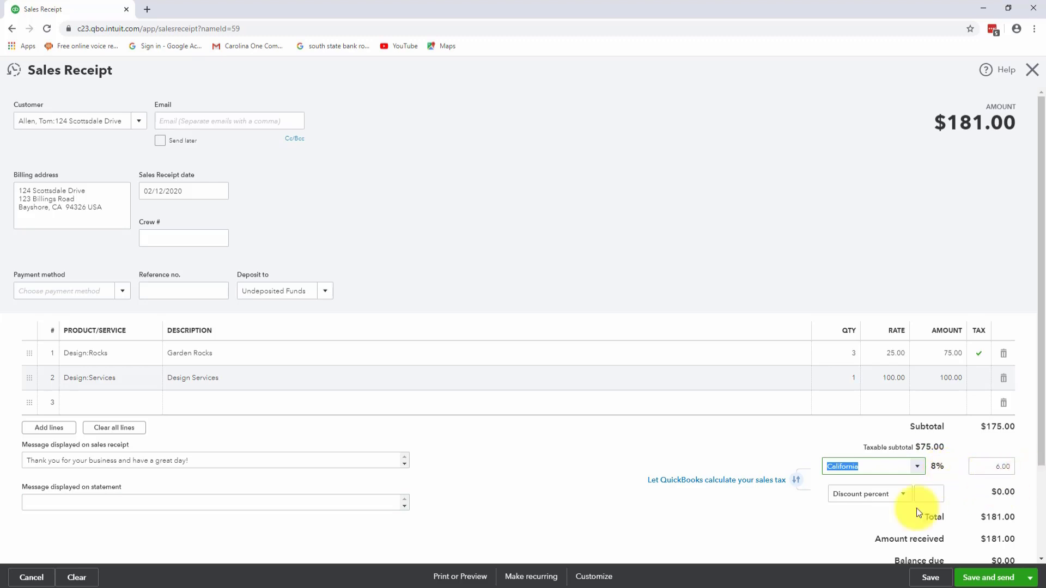
Apply a 0.10 percent discount, taking $0.18 off for a $180.82 total.
{"action": "left_click", "coordinate": [904, 495]}
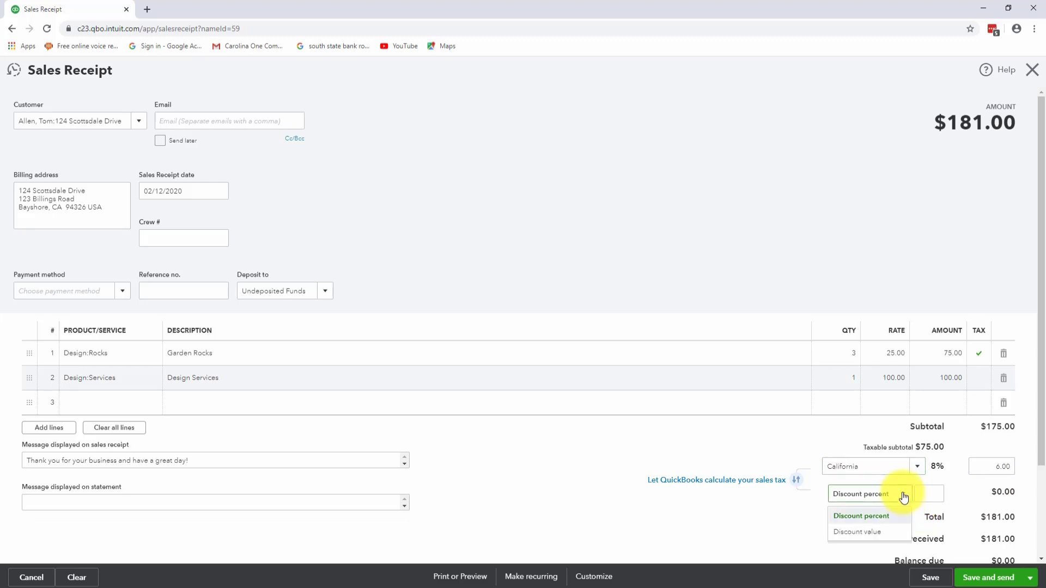
{"action": "left_click", "coordinate": [928, 493]}
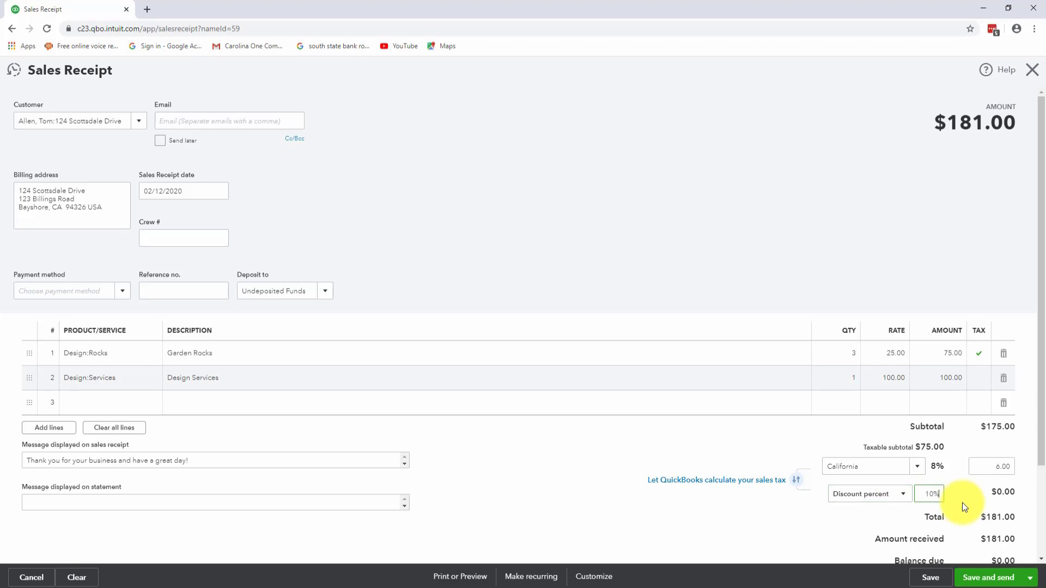
{"action": "key", "text": "Tab"}
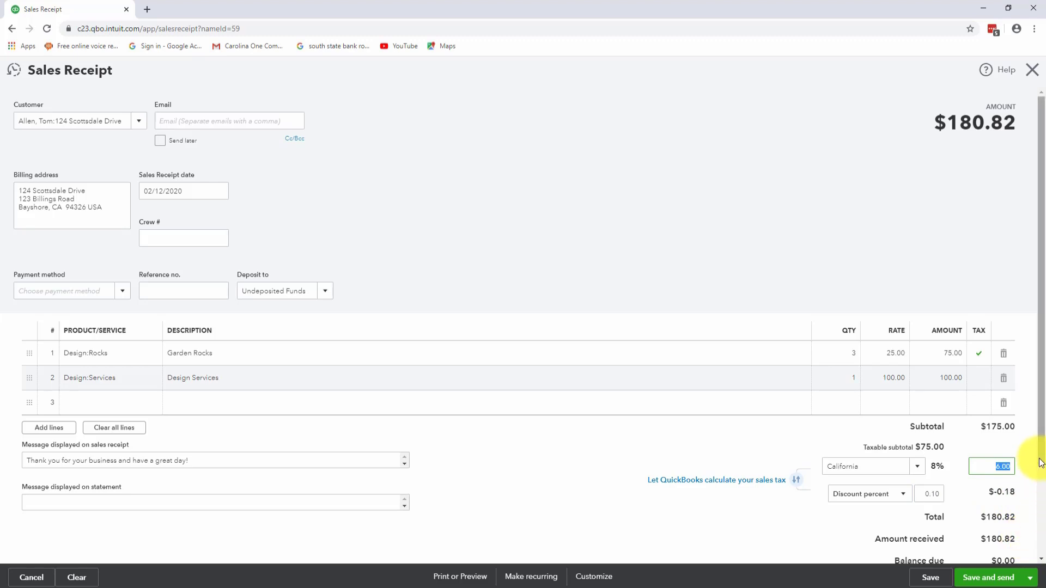
{"action": "scroll", "coordinate": [1042, 490], "scroll_direction": "down", "scroll_amount": 2}
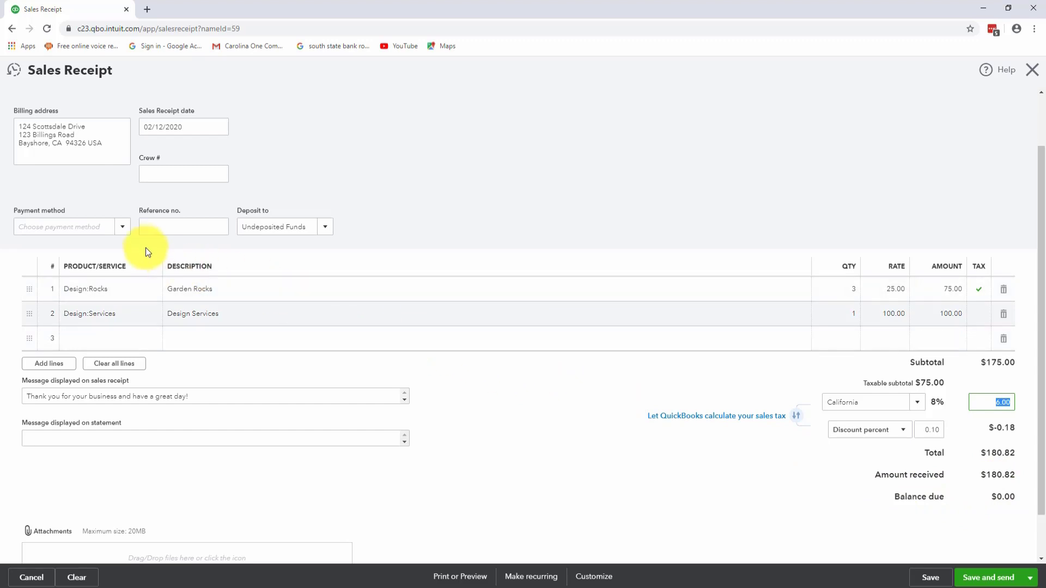
Set the payment method to Check with reference number 234.
{"action": "left_click", "coordinate": [116, 228]}
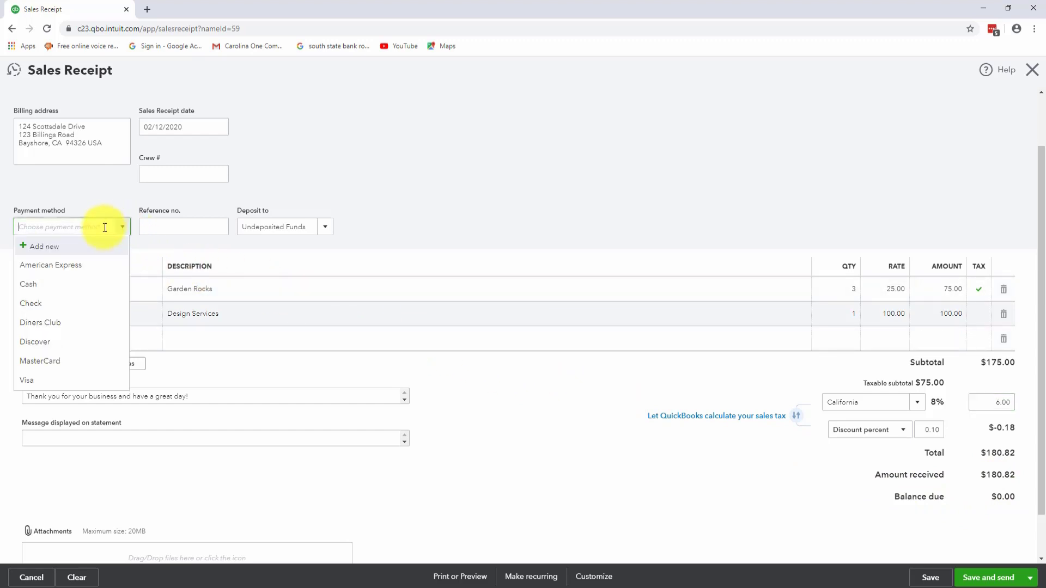
{"action": "left_click", "coordinate": [42, 385]}
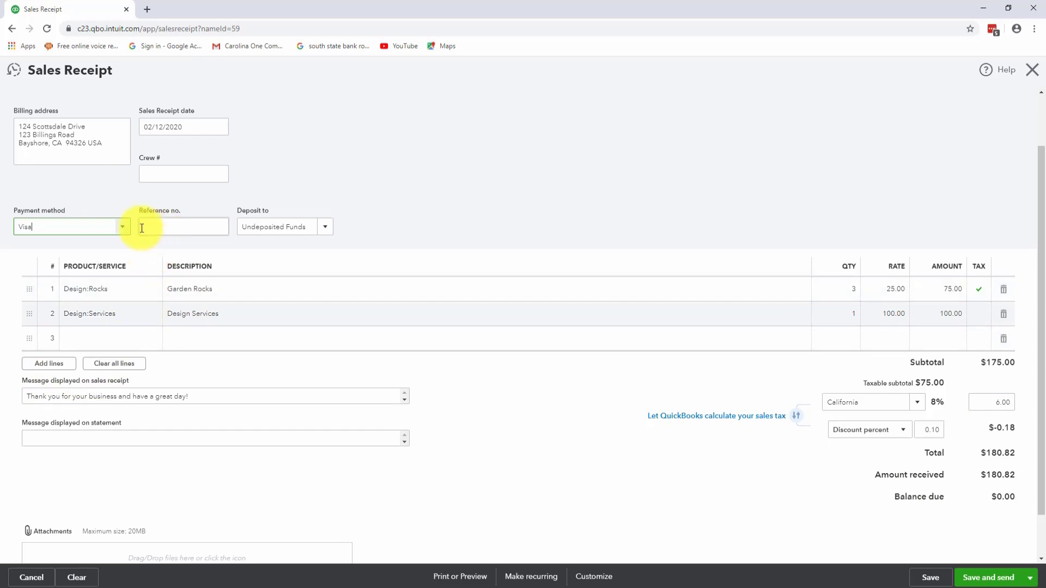
{"action": "left_click", "coordinate": [117, 228]}
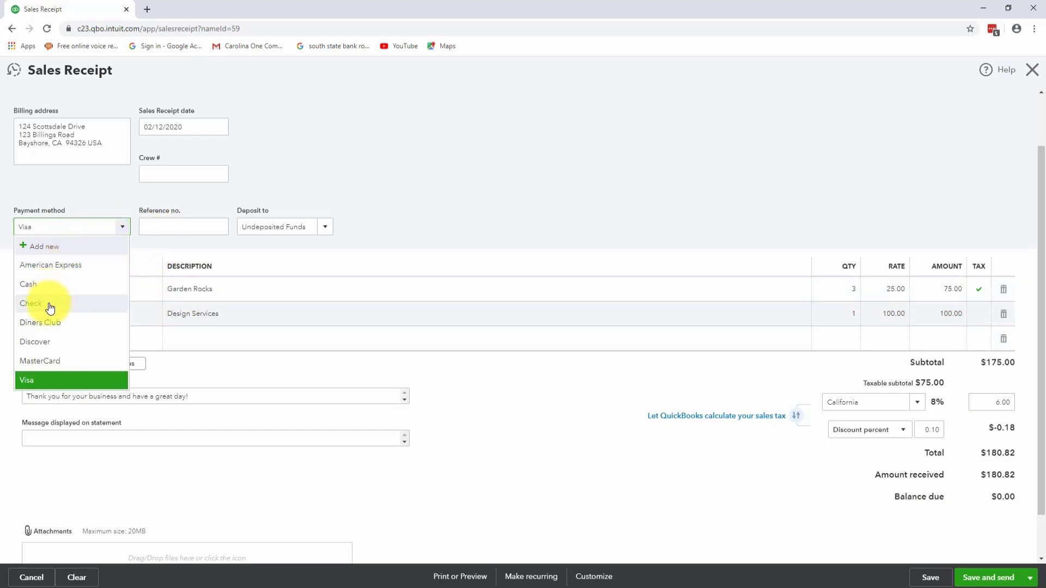
{"action": "left_click", "coordinate": [76, 304]}
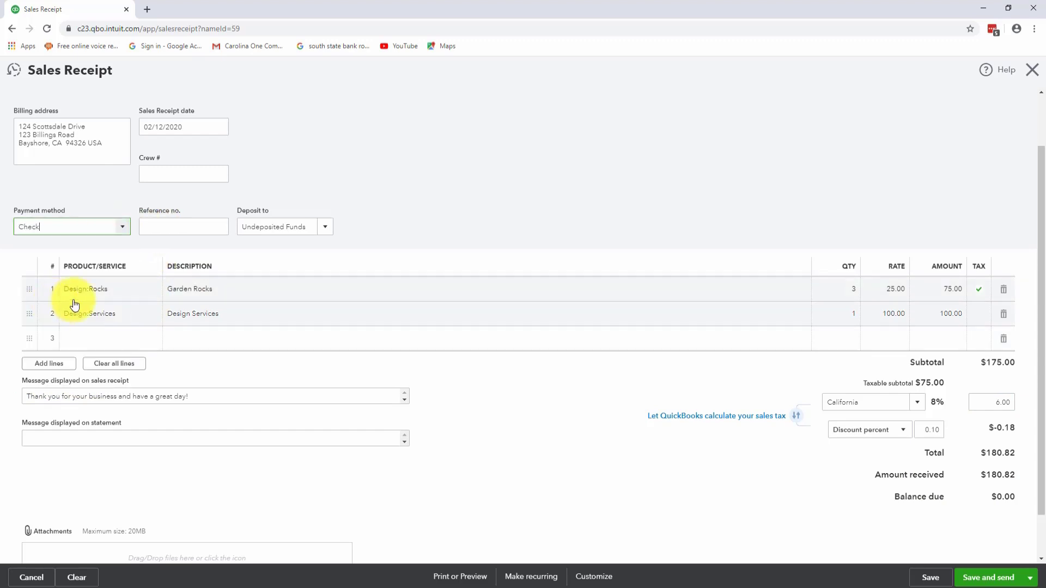
{"action": "left_click", "coordinate": [152, 227]}
{"action": "type", "text": "234"}
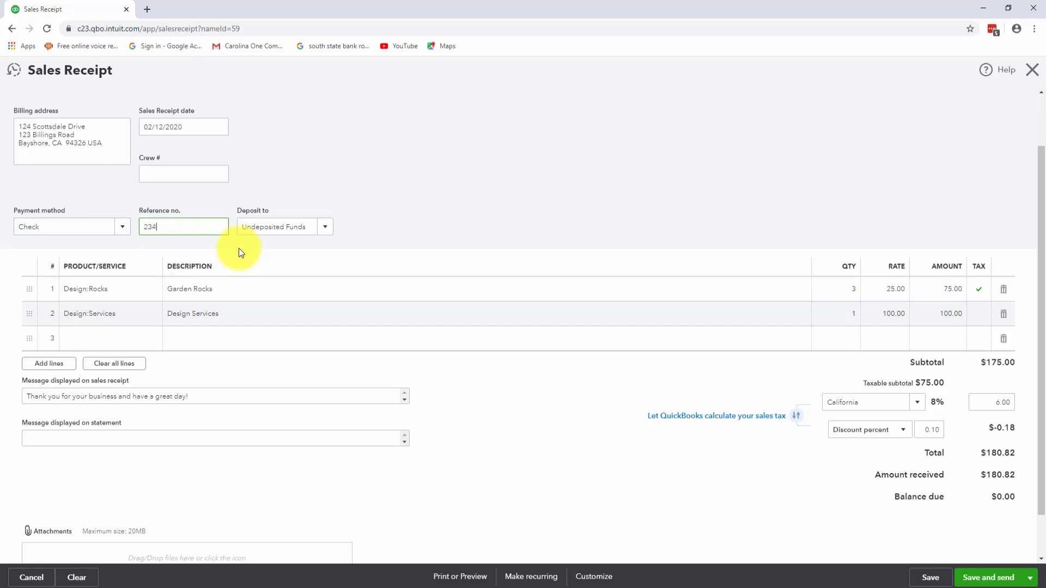
{"action": "key", "text": "Tab"}
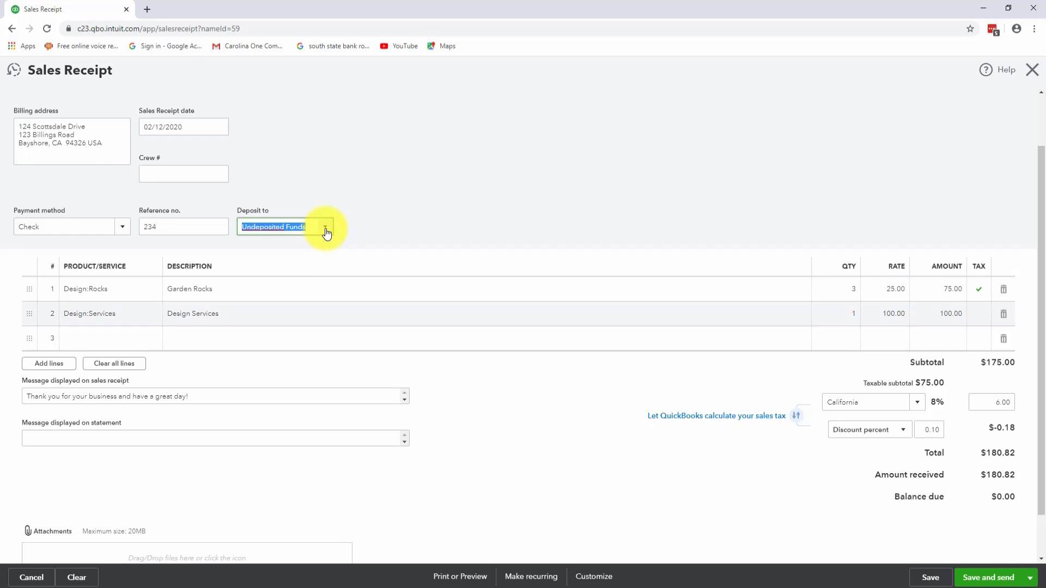
{"action": "left_click", "coordinate": [326, 231]}
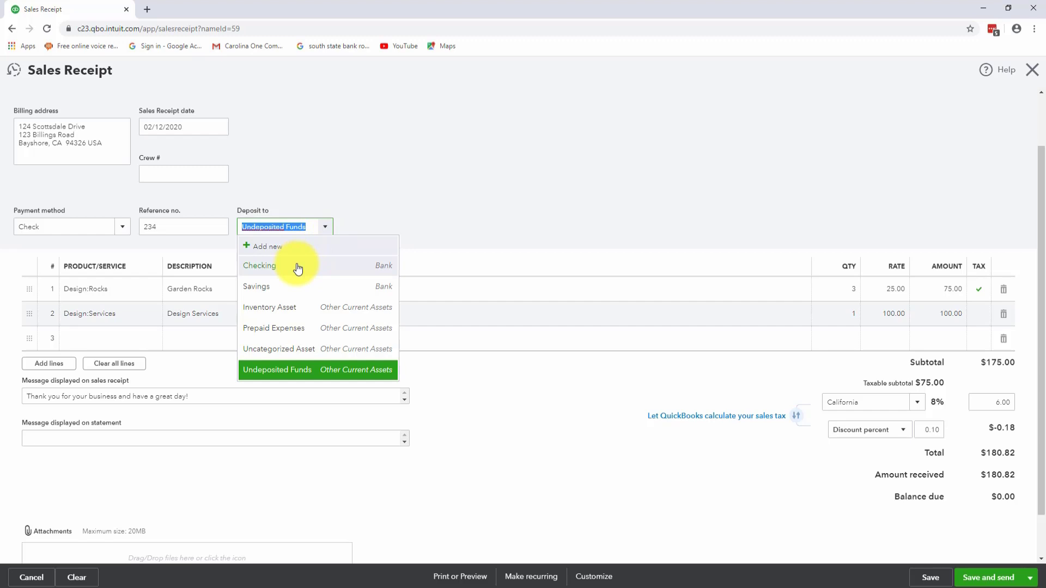
{"action": "left_click", "coordinate": [363, 212]}
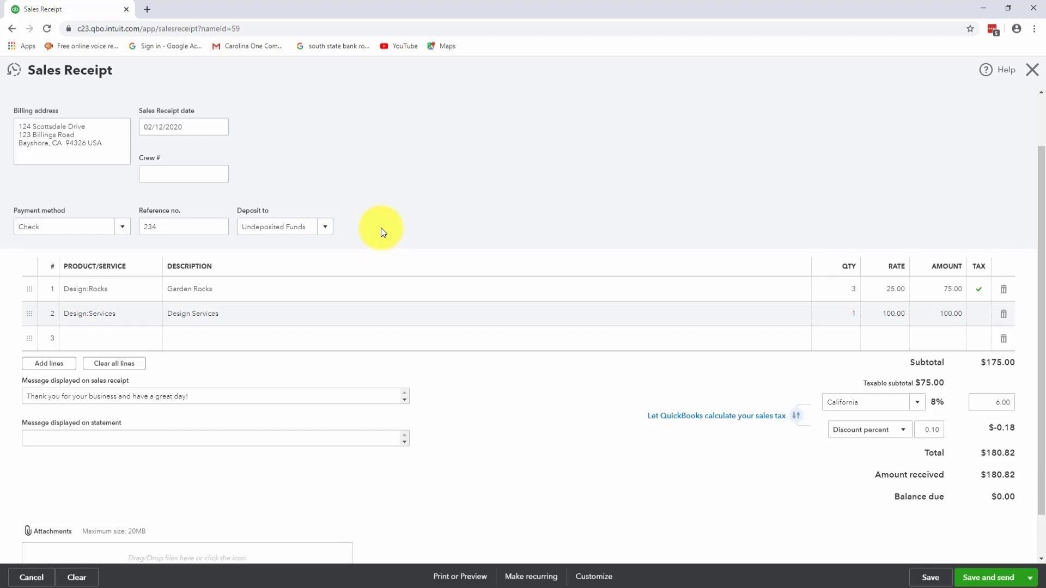
{"action": "left_click", "coordinate": [326, 227]}
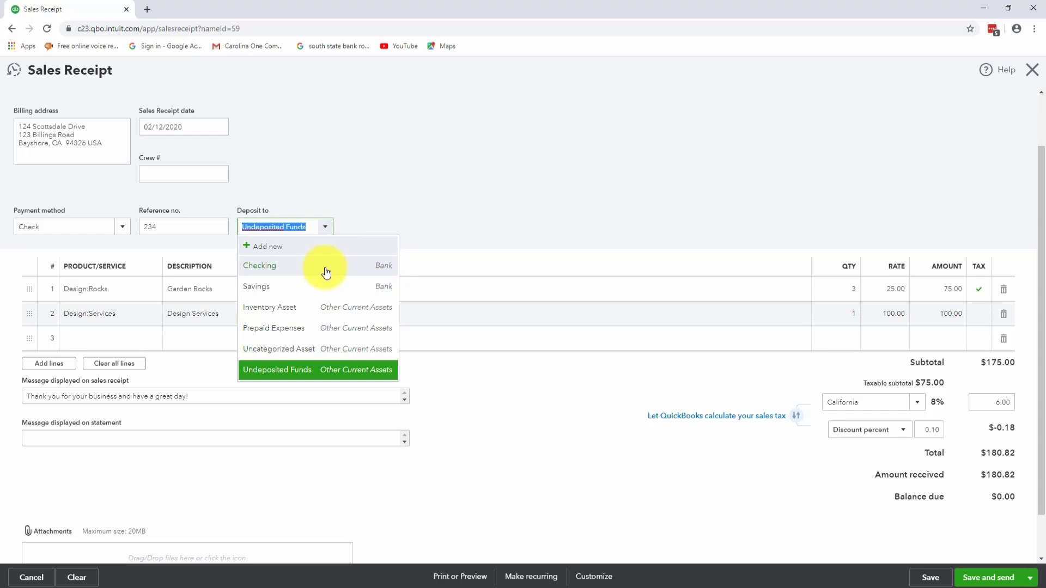
{"action": "left_click", "coordinate": [462, 213]}
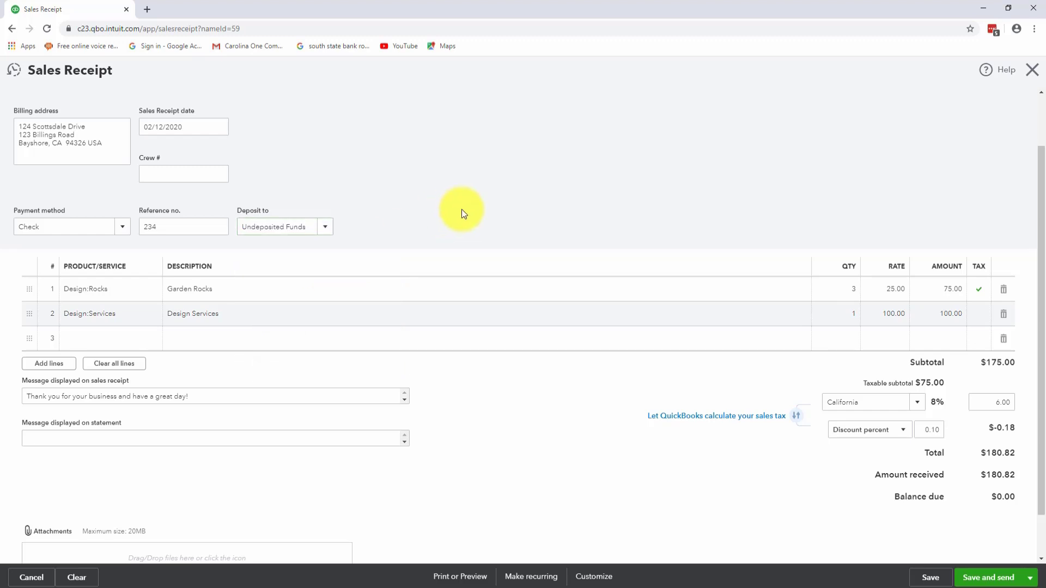
Save and close the receipt, then review receipt 1041 ($180.82, Paid) in All Sales.
{"action": "left_click", "coordinate": [1031, 581]}
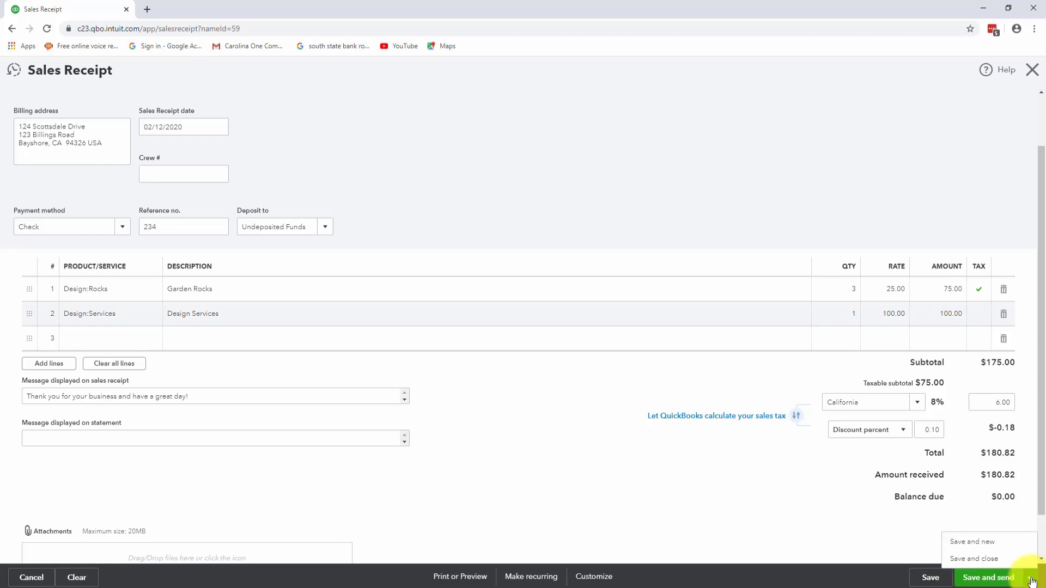
{"action": "left_click", "coordinate": [985, 559]}
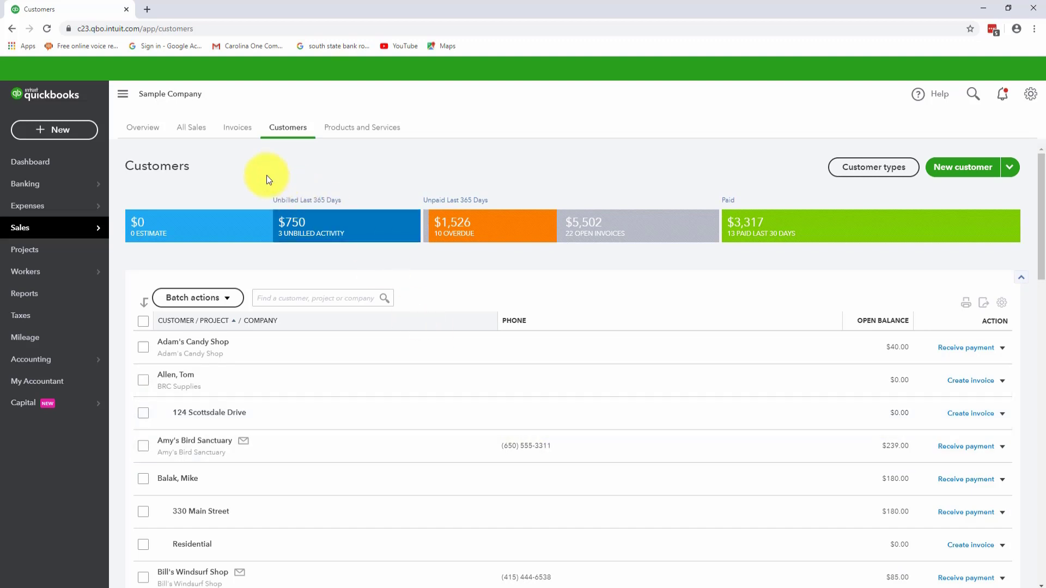
{"action": "left_click", "coordinate": [196, 130]}
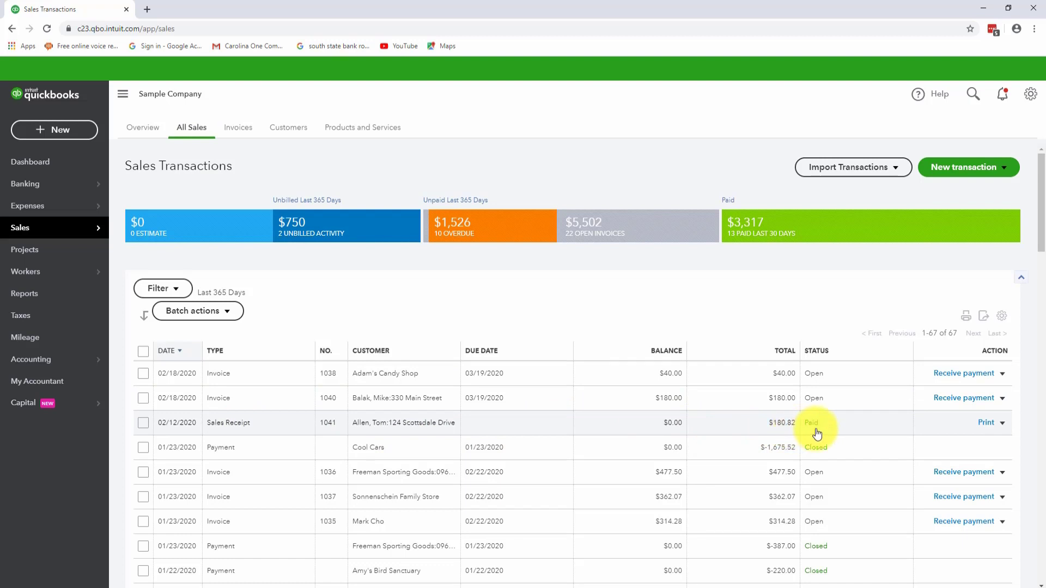
{"action": "left_click", "coordinate": [1003, 424]}
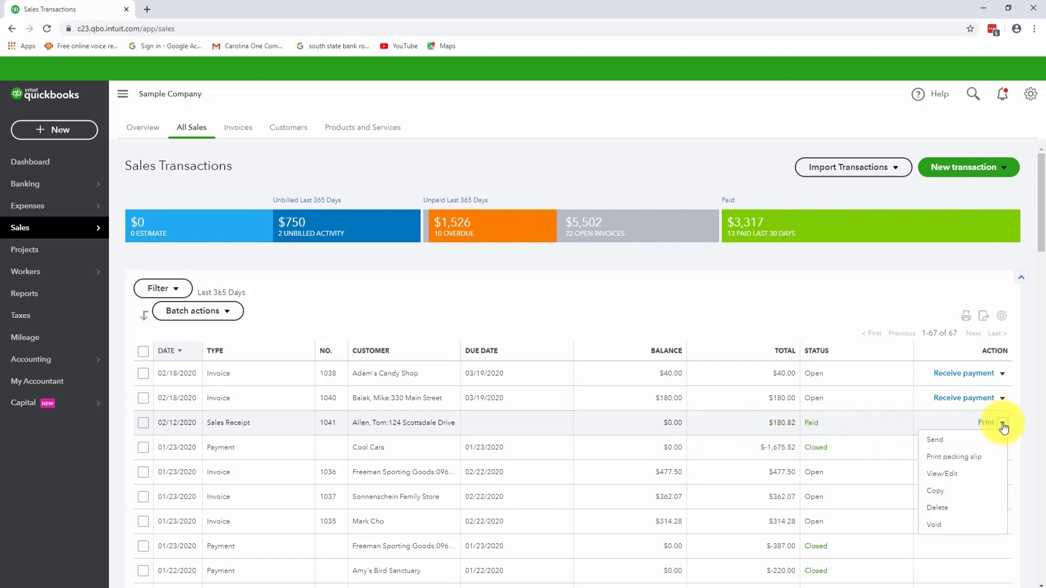
{"action": "left_click", "coordinate": [945, 474]}
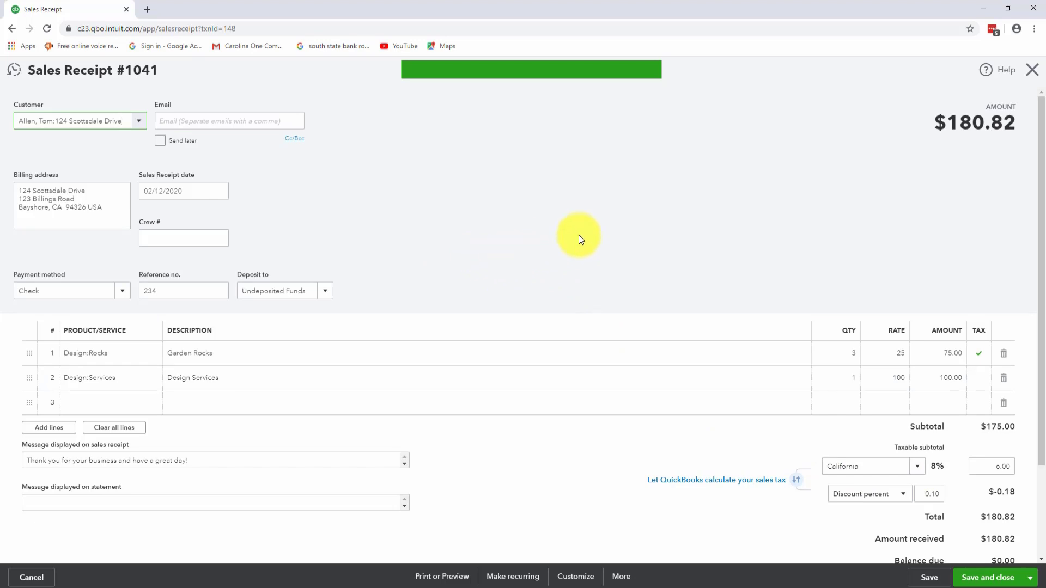
{"action": "left_click", "coordinate": [1033, 70]}
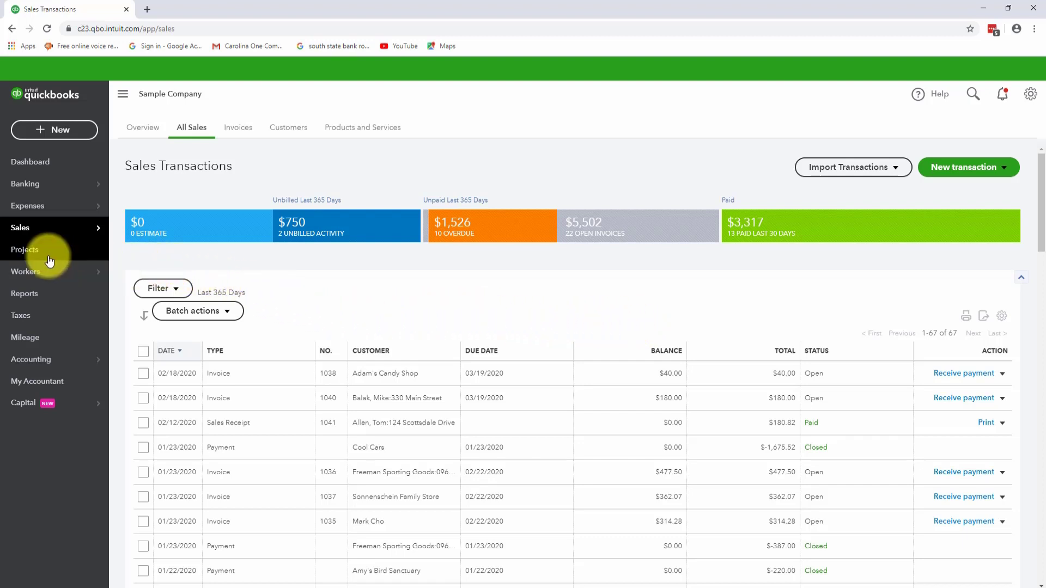
Open the Undeposited Funds register from Chart of Accounts and inspect receipt 1041's $180.82 entry.
{"action": "mouse_move", "coordinate": [42, 366]}
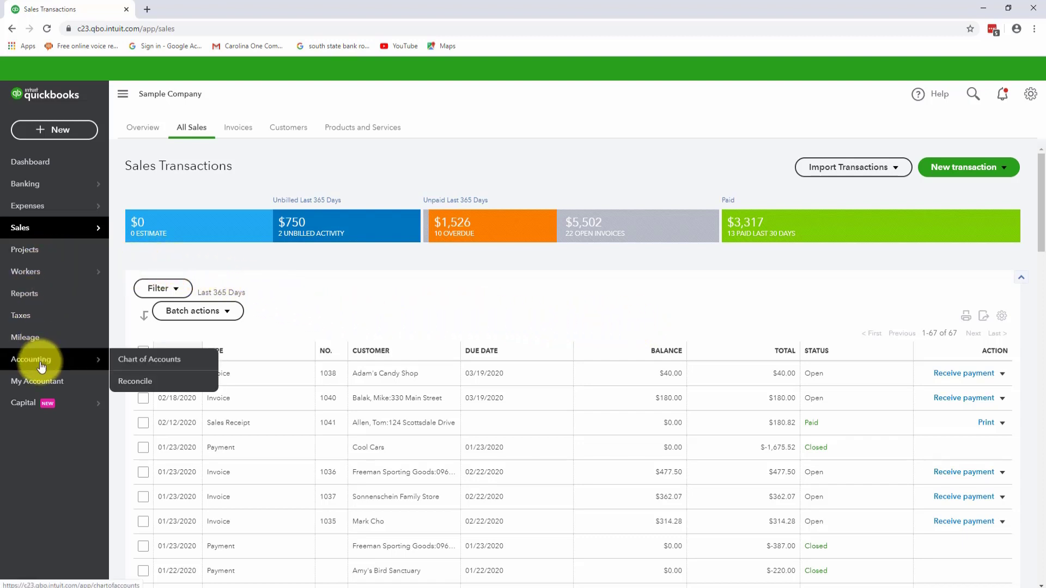
{"action": "left_click", "coordinate": [126, 363]}
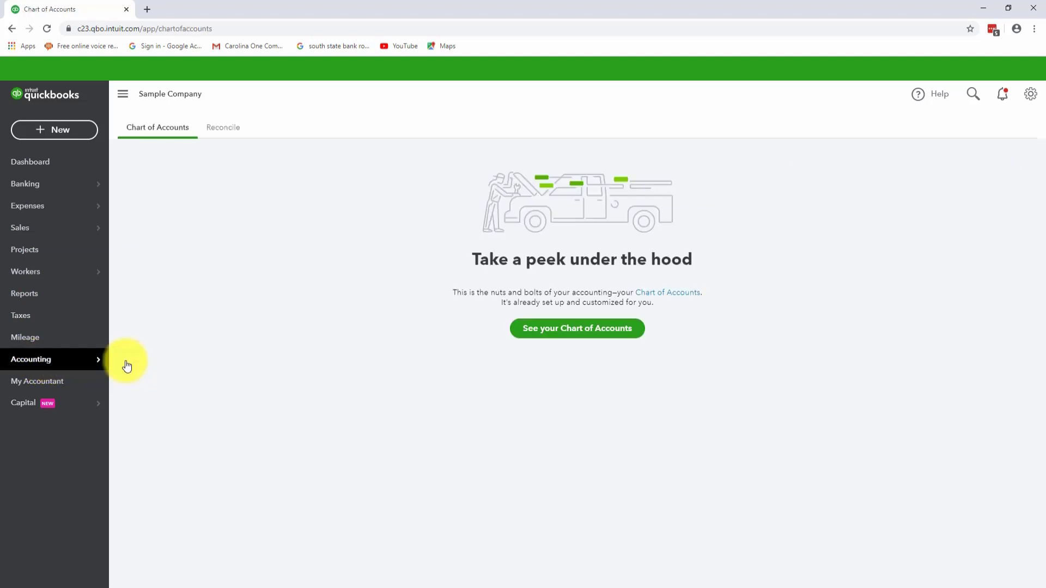
{"action": "left_click", "coordinate": [556, 328]}
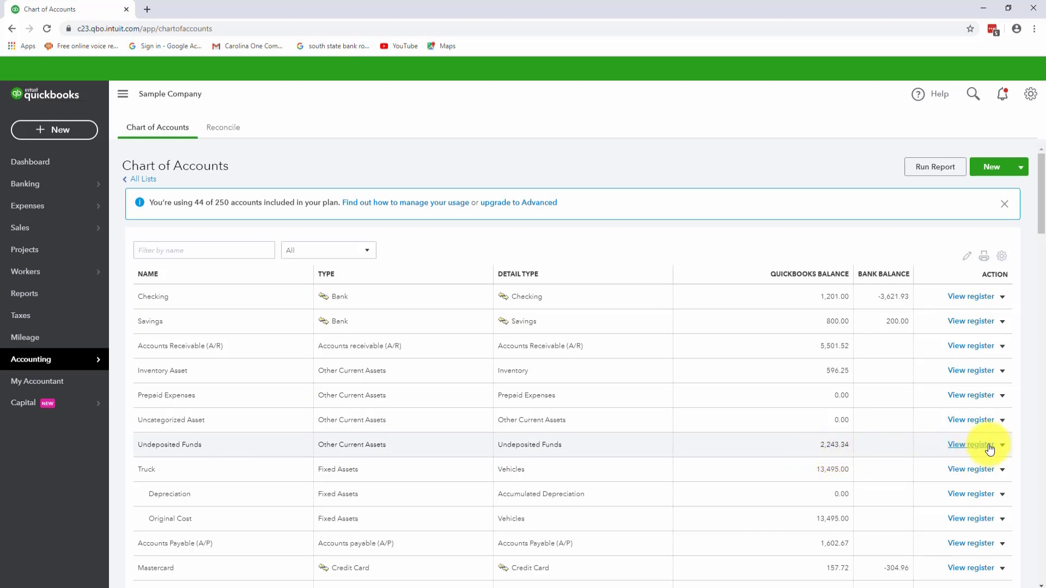
{"action": "left_click", "coordinate": [971, 444]}
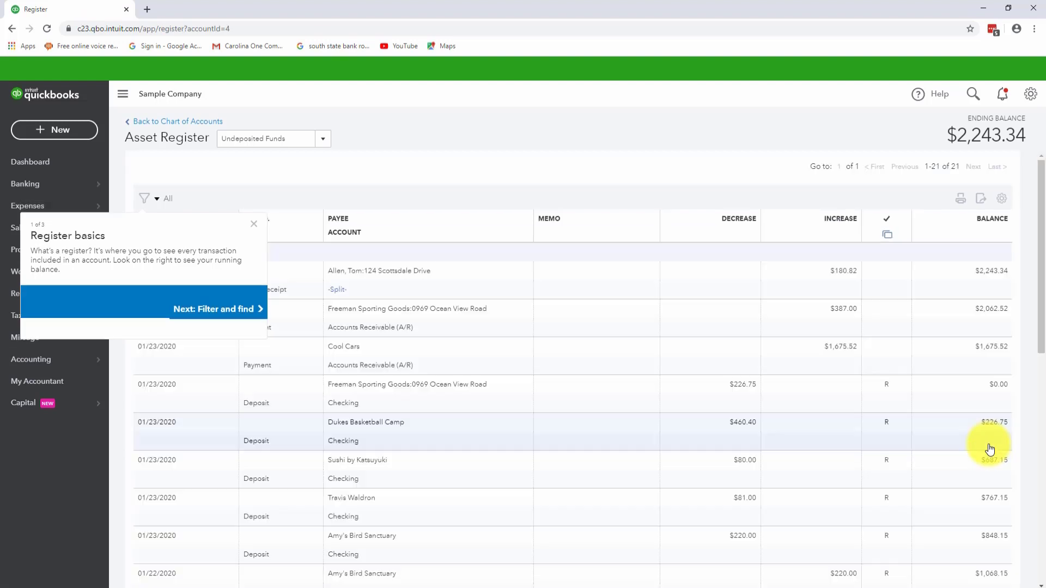
{"action": "left_click", "coordinate": [254, 224]}
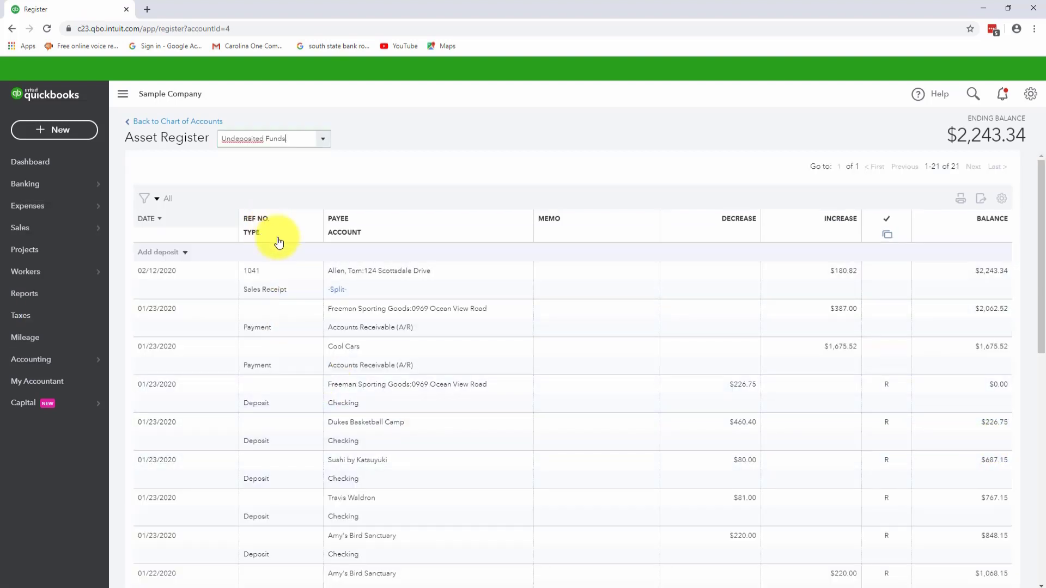
{"action": "left_click", "coordinate": [815, 284]}
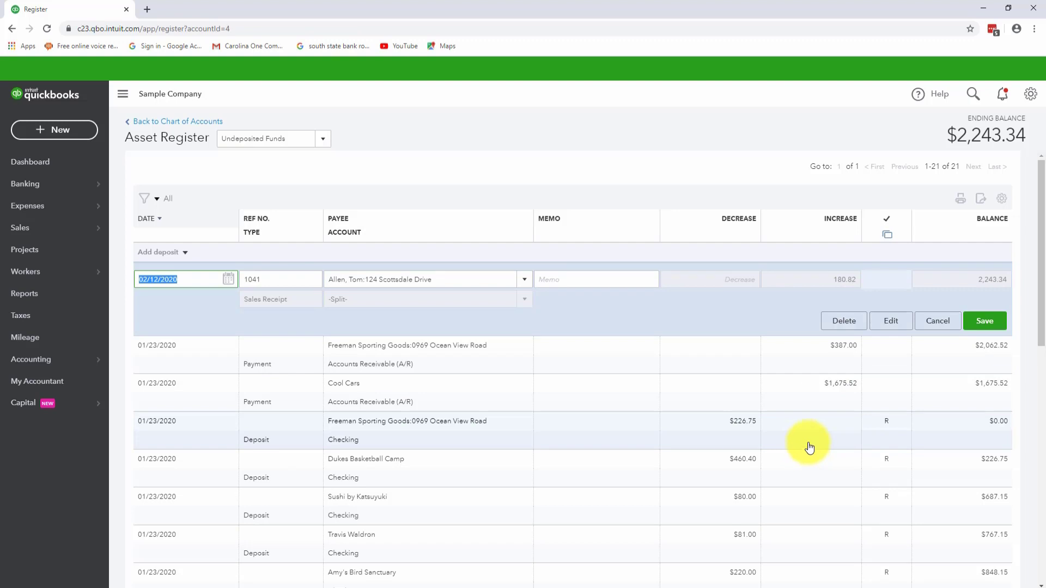
{"action": "left_click", "coordinate": [938, 321]}
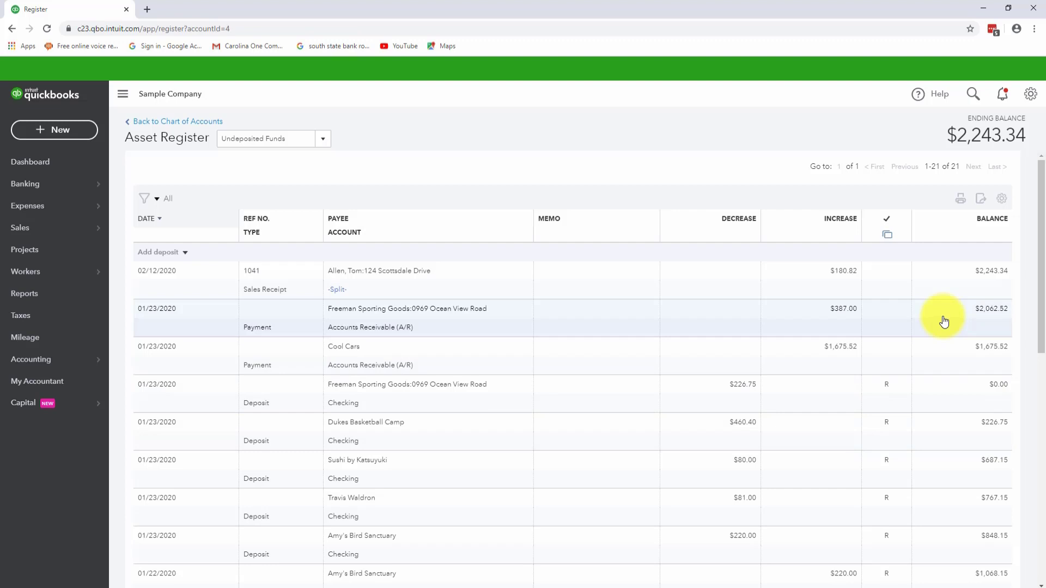